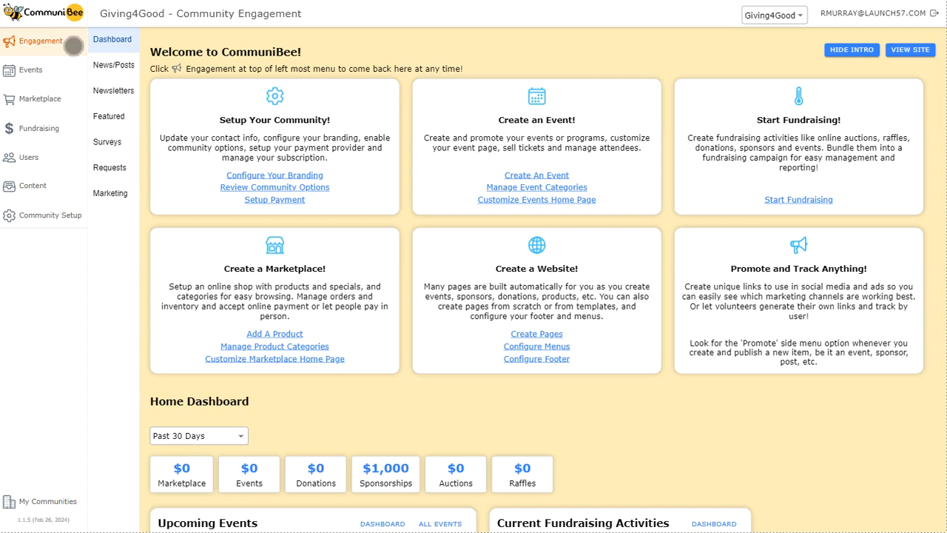
# Open the community's home page configuration and review the page types and pages that can be chosen as home page
pyautogui.click(55, 190)
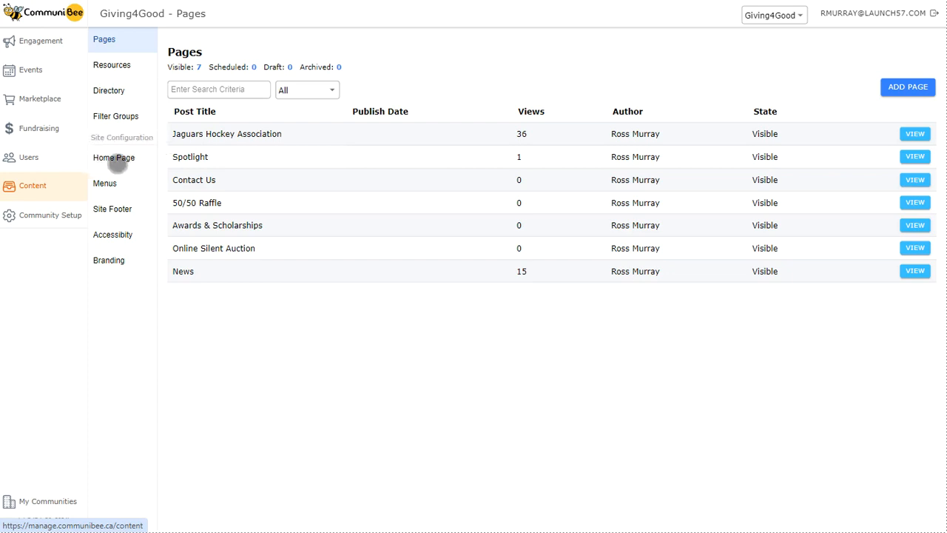
pyautogui.click(125, 160)
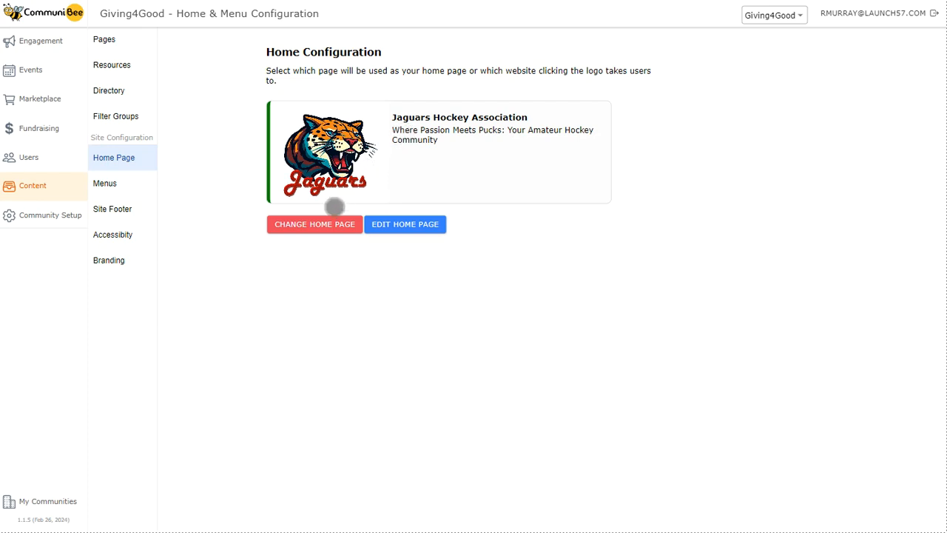
pyautogui.click(320, 229)
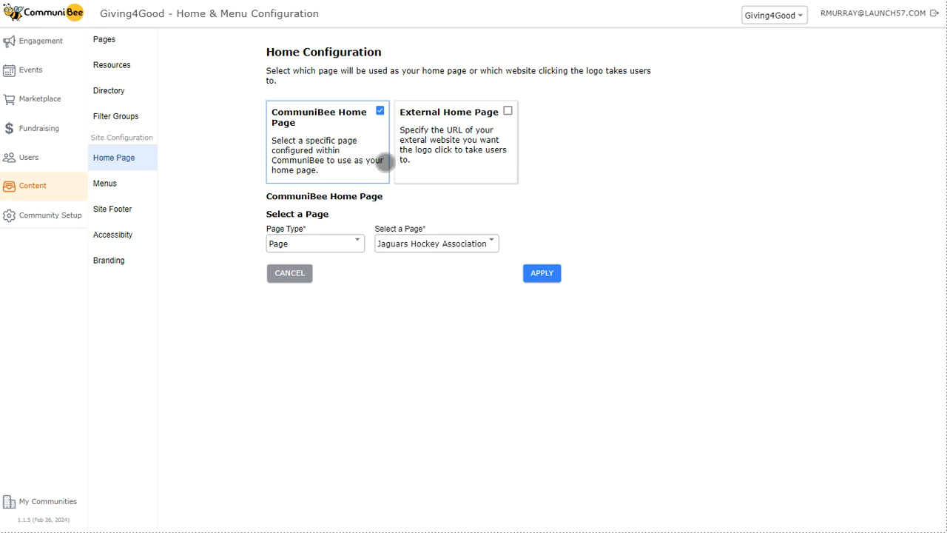
pyautogui.click(341, 244)
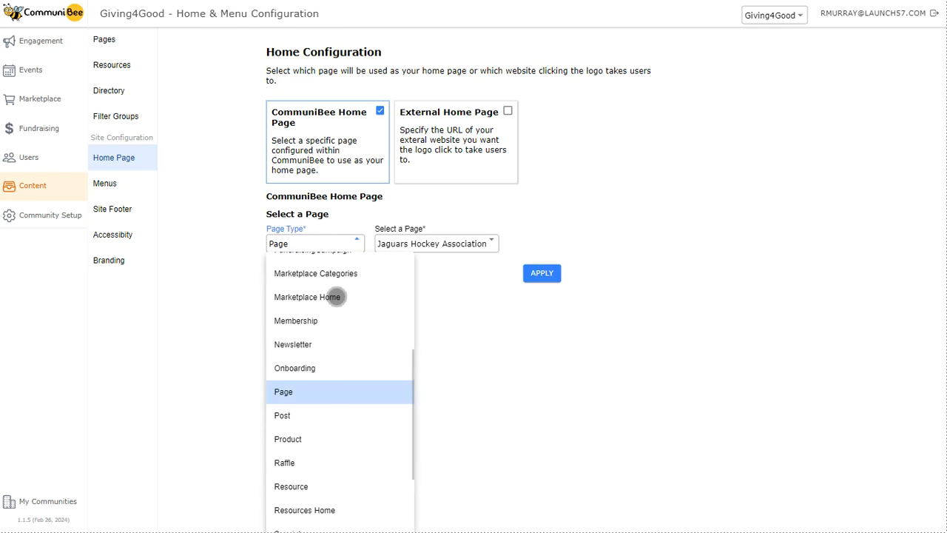
pyautogui.scroll(2, 341, 383)
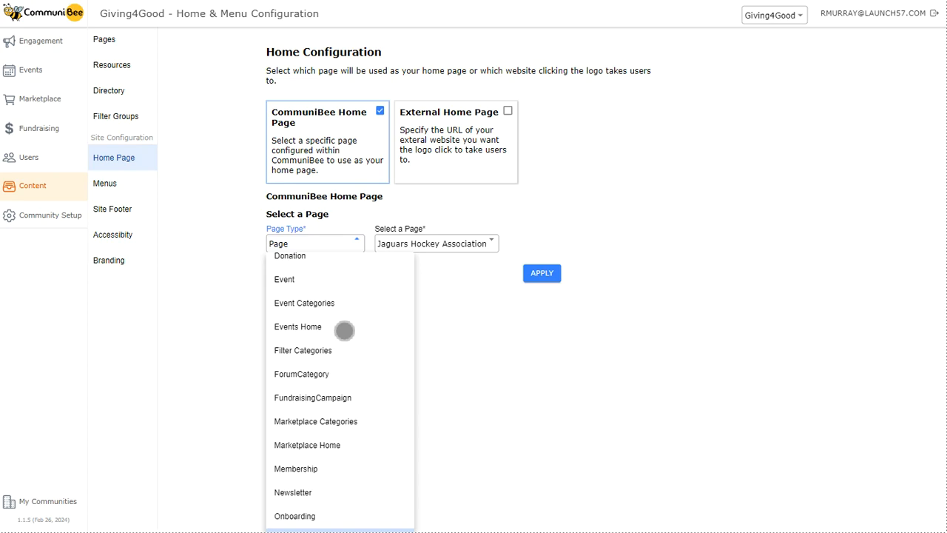
pyautogui.click(351, 246)
pyautogui.click(442, 252)
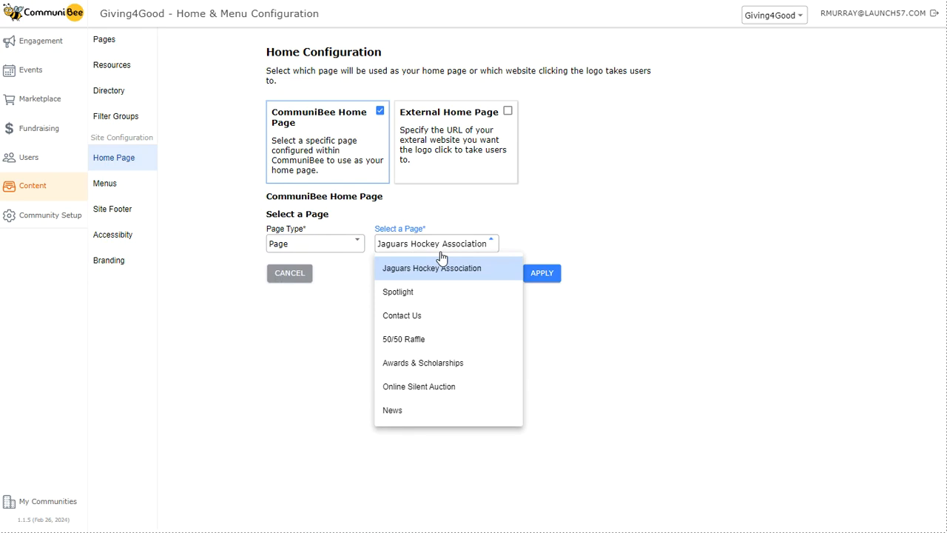
pyautogui.click(434, 251)
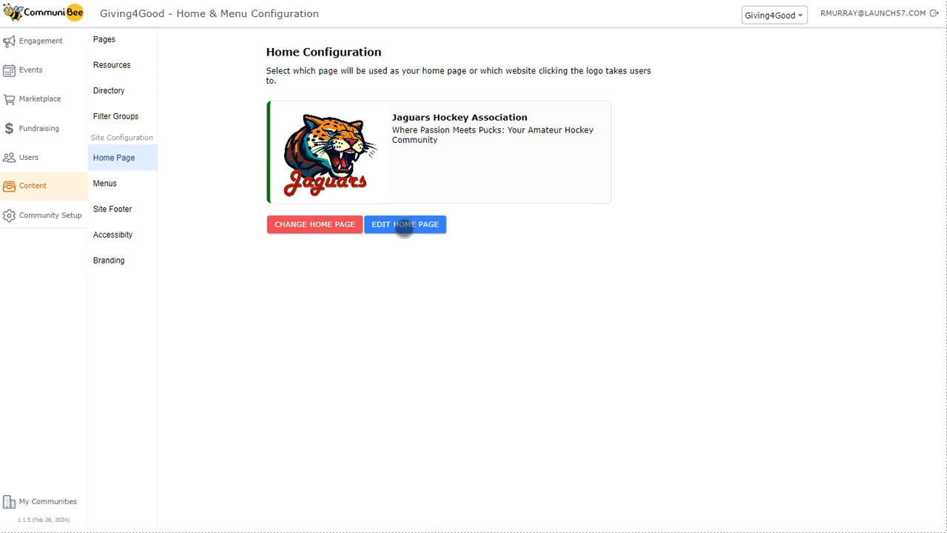
# Open the current home page's general settings and check what the feature-card-only option offers, leaving it off
pyautogui.click(404, 224)
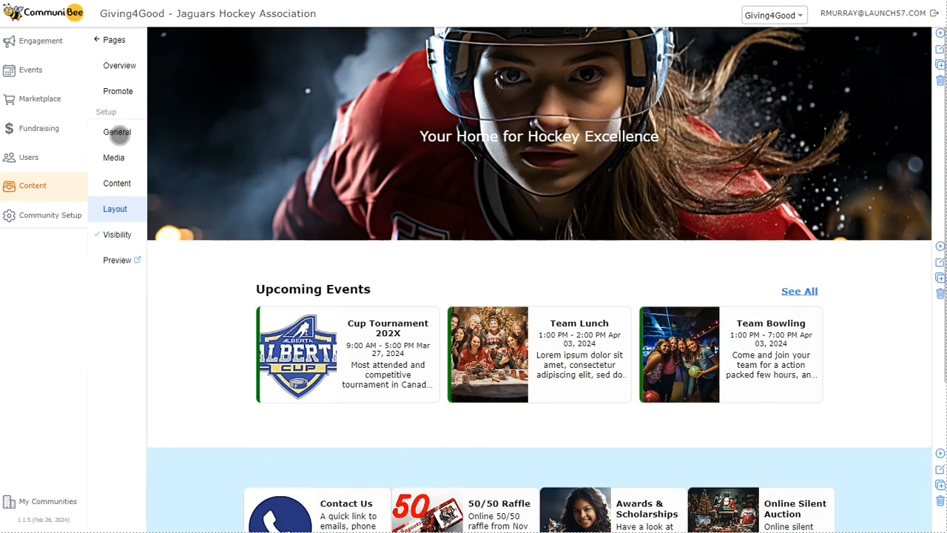
pyautogui.click(117, 133)
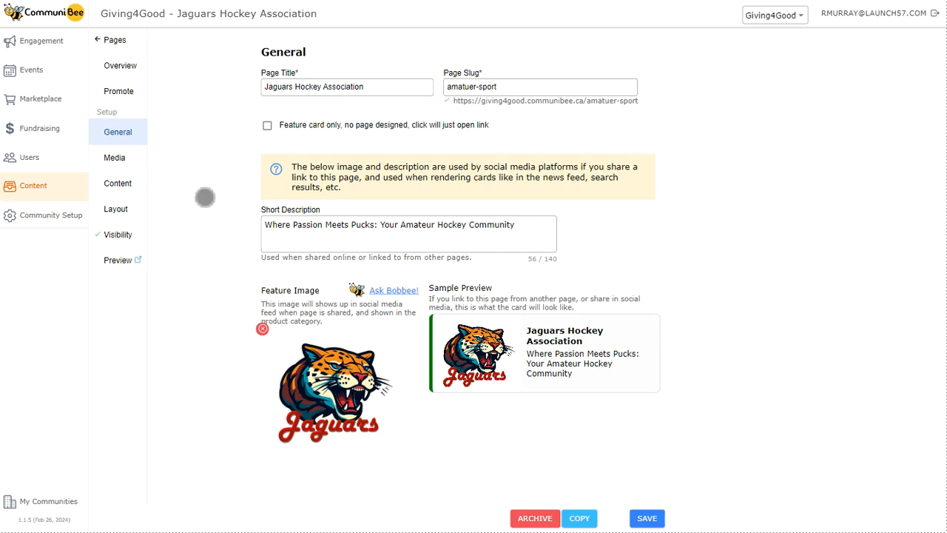
pyautogui.click(269, 128)
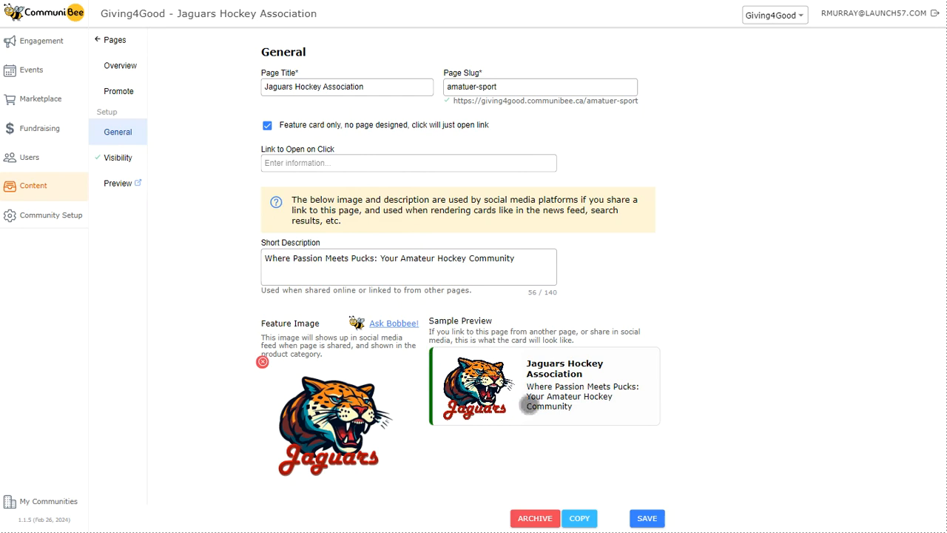
pyautogui.click(268, 126)
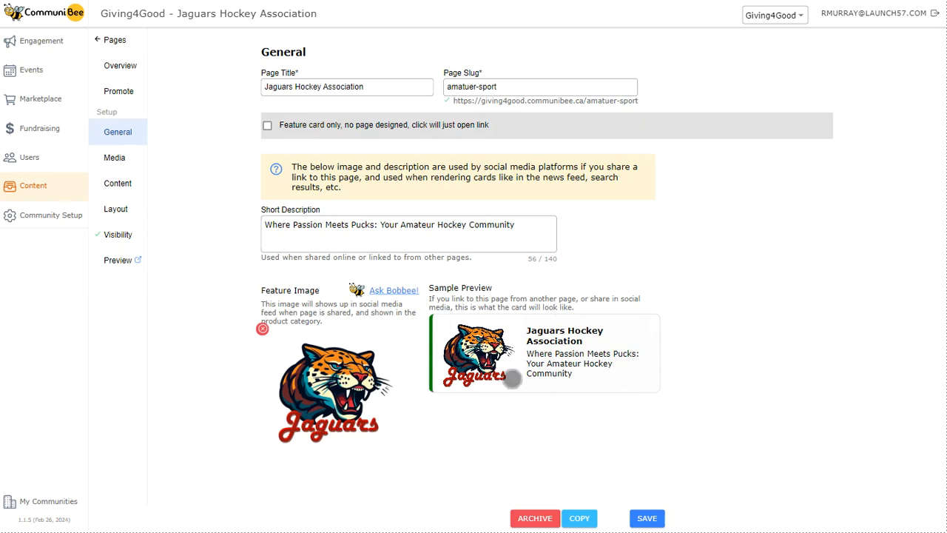
# Retitle the page Giving4Good with slug giving4good-home, replace its short description and feature image with Giving4Good ones, and save
pyautogui.click(262, 329)
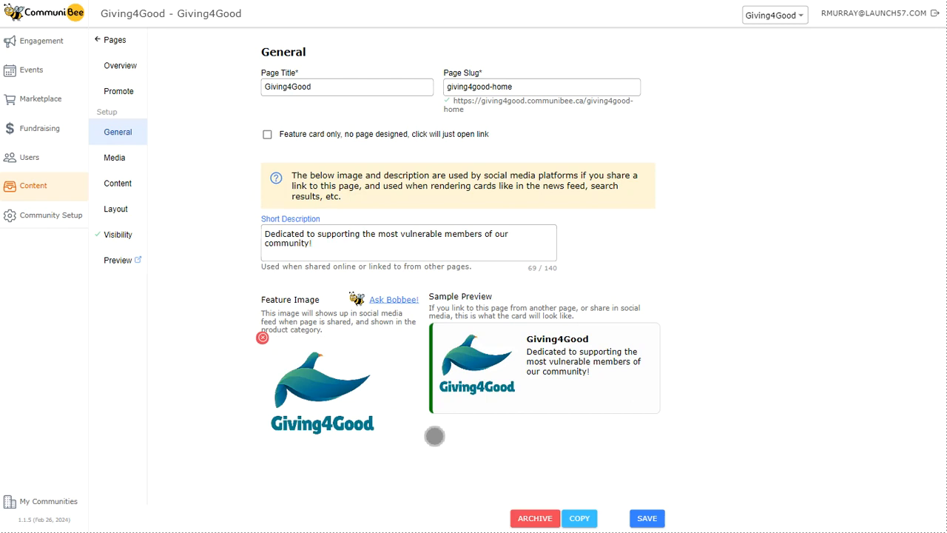
pyautogui.click(651, 518)
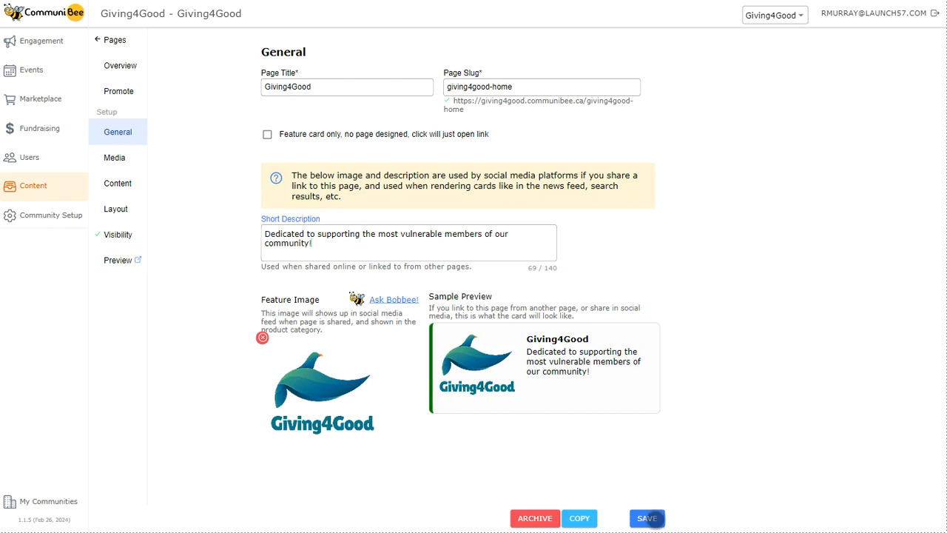
# Open the page's media settings and review the available media position options
pyautogui.click(141, 161)
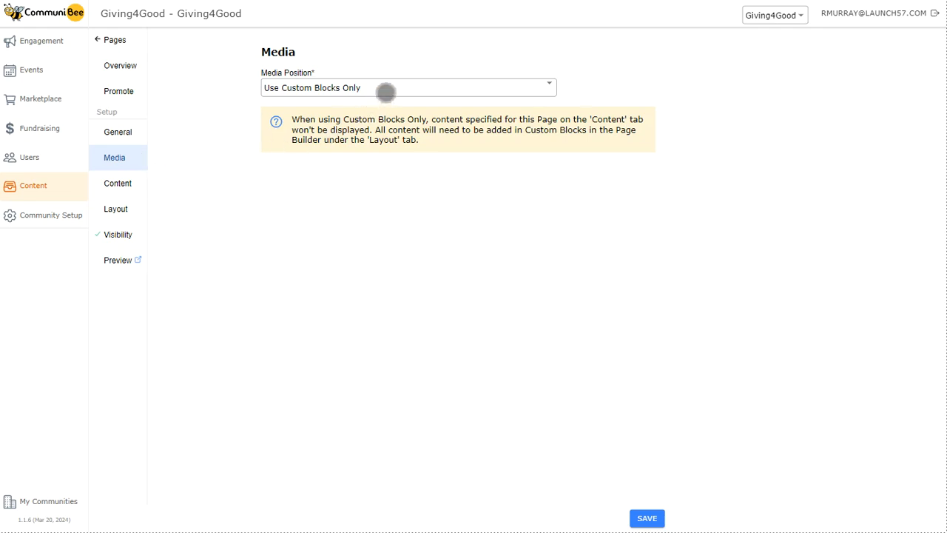
pyautogui.click(385, 91)
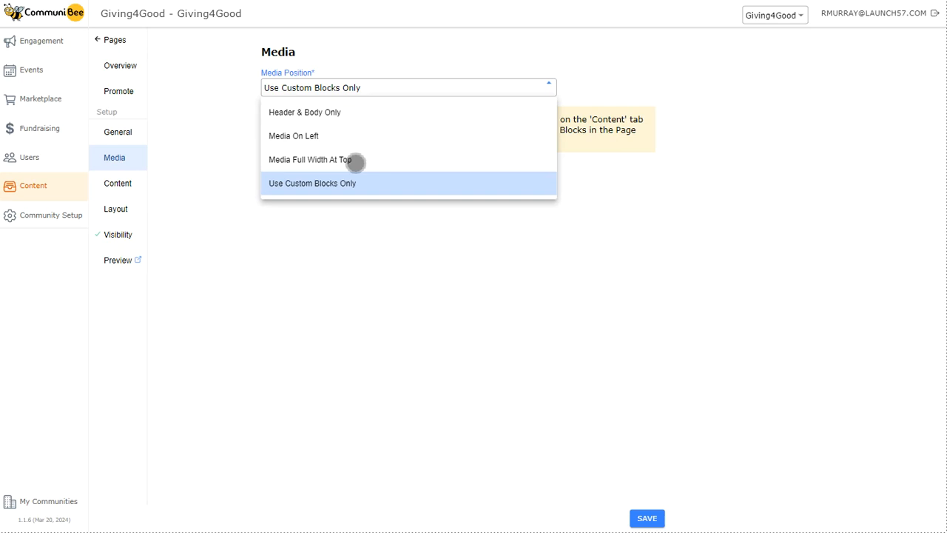
pyautogui.click(398, 91)
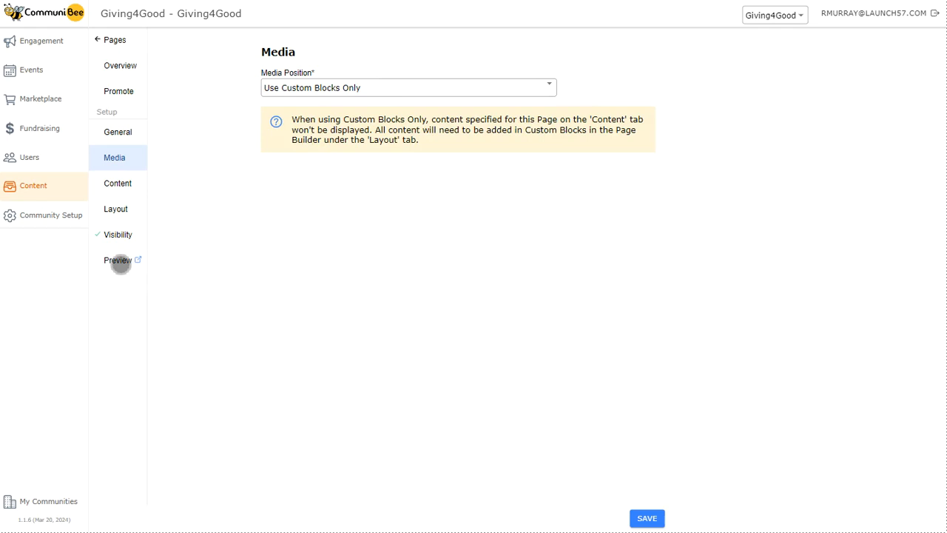
# Preview the published home page down to its footer and view the linked Awards & Scholarships page
pyautogui.click(118, 260)
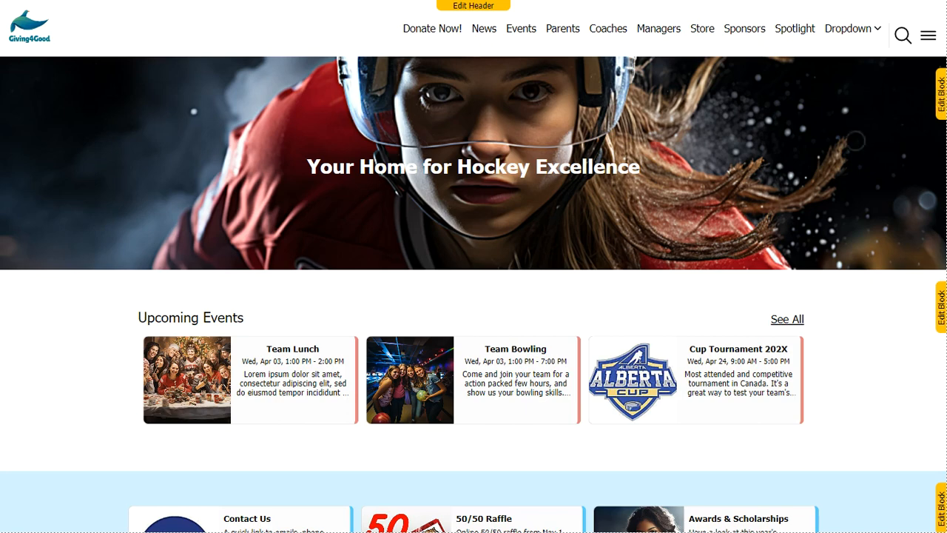
pyautogui.scroll(-1, 645, 145)
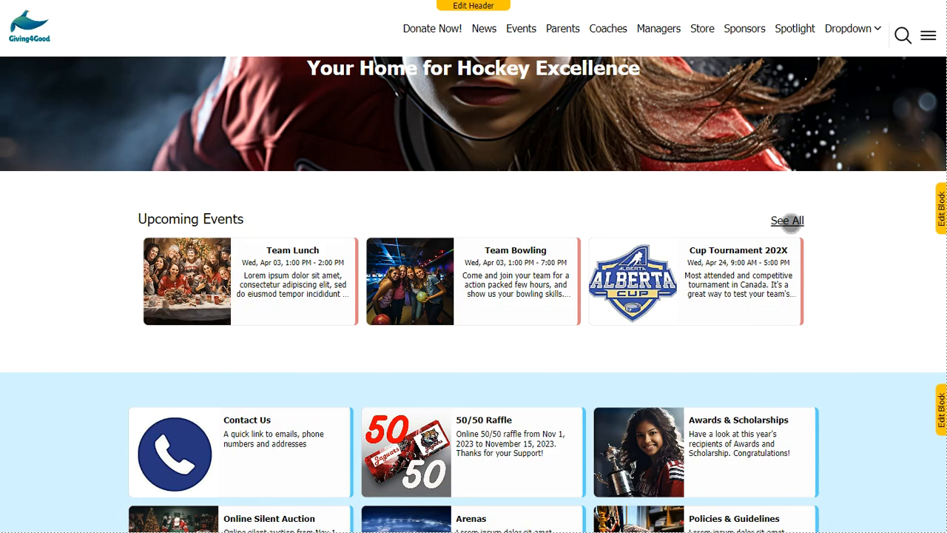
pyautogui.scroll(-3, 755, 232)
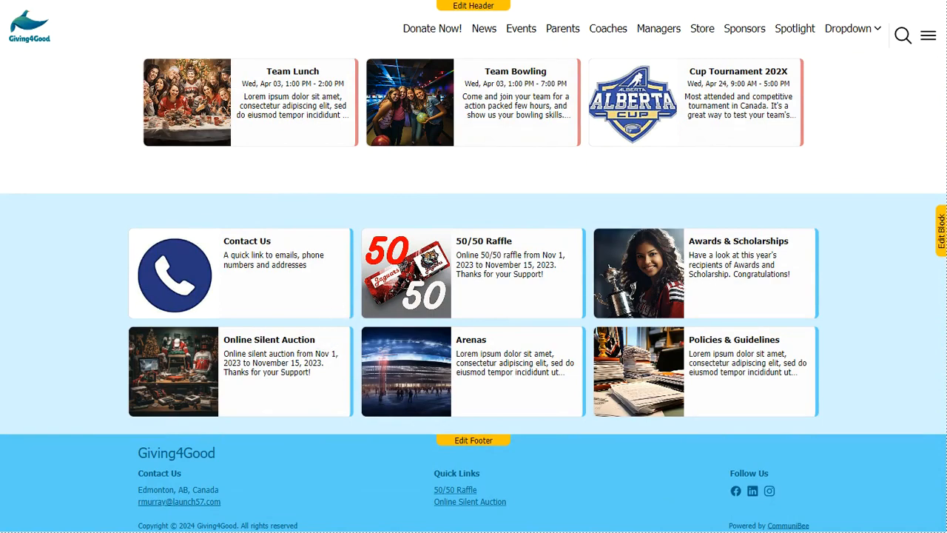
pyautogui.click(715, 287)
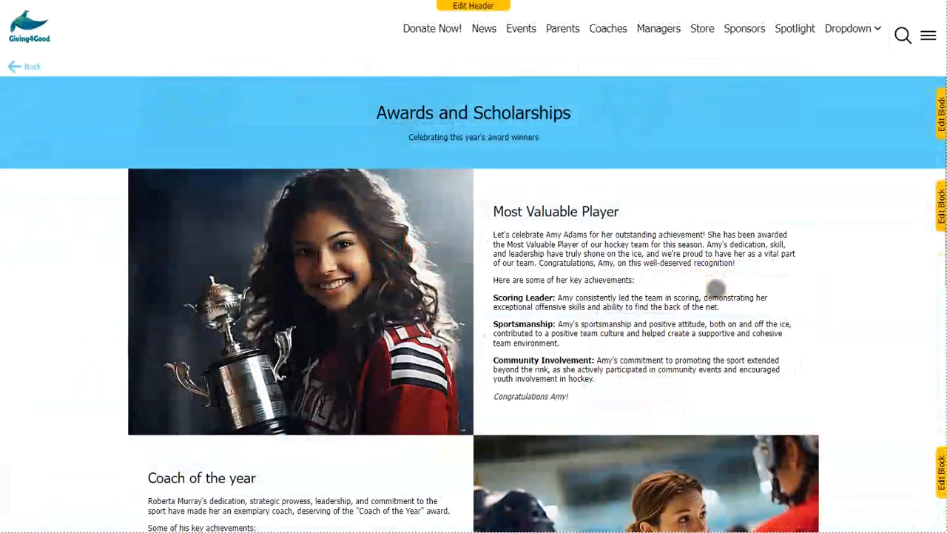
pyautogui.click(25, 66)
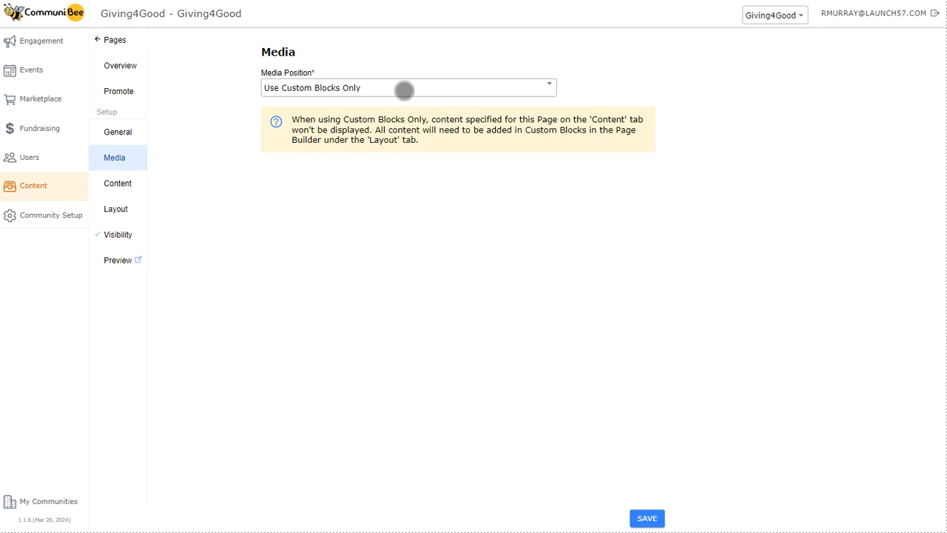
# Review the media position options and the page's content editor, and save the media settings with Use Custom Blocks Only
pyautogui.click(404, 89)
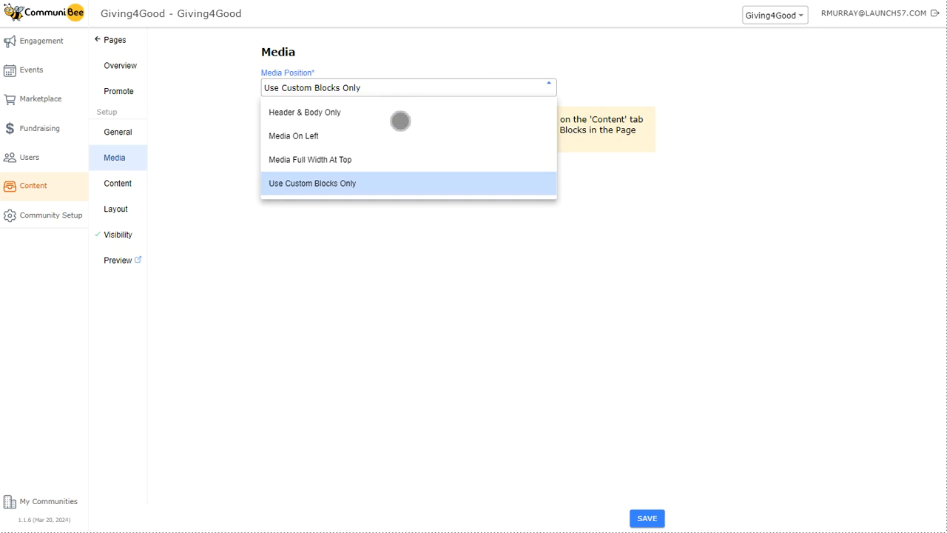
pyautogui.click(391, 88)
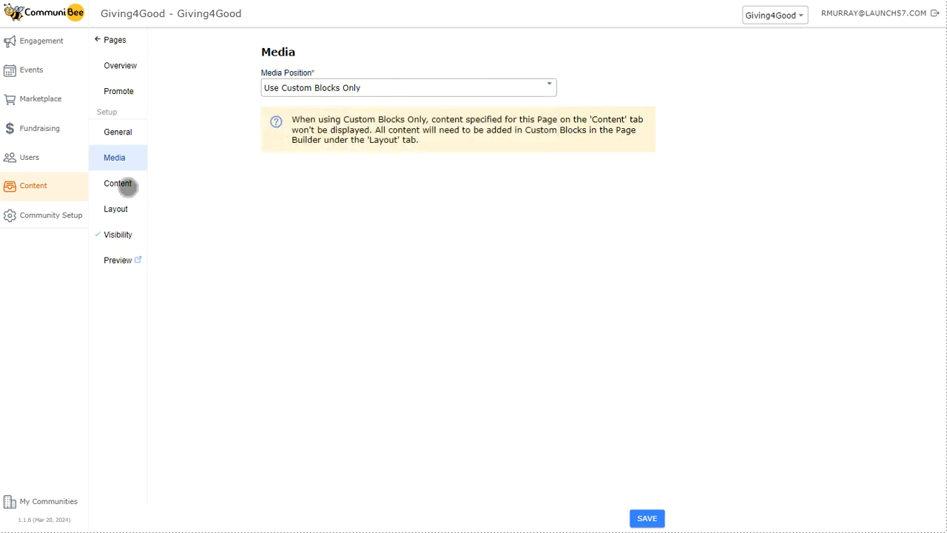
pyautogui.click(126, 185)
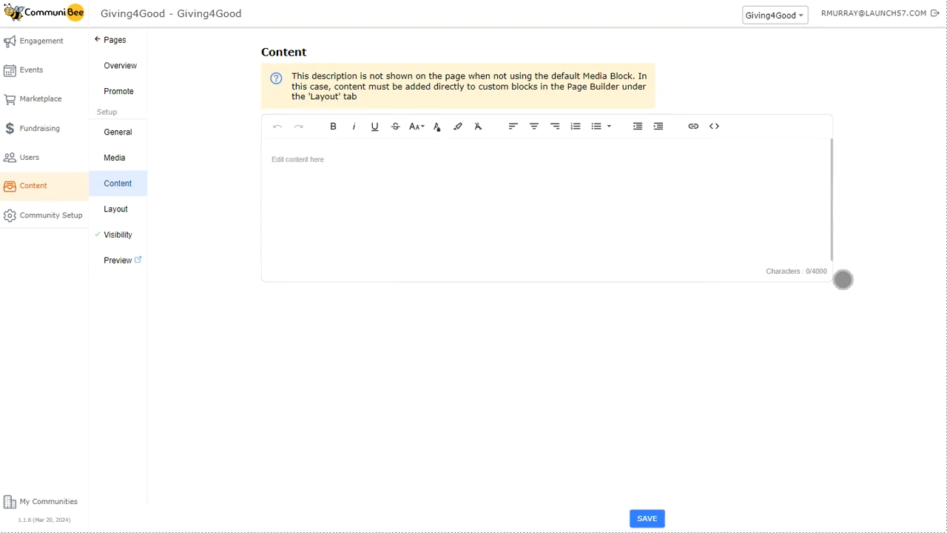
pyautogui.click(117, 157)
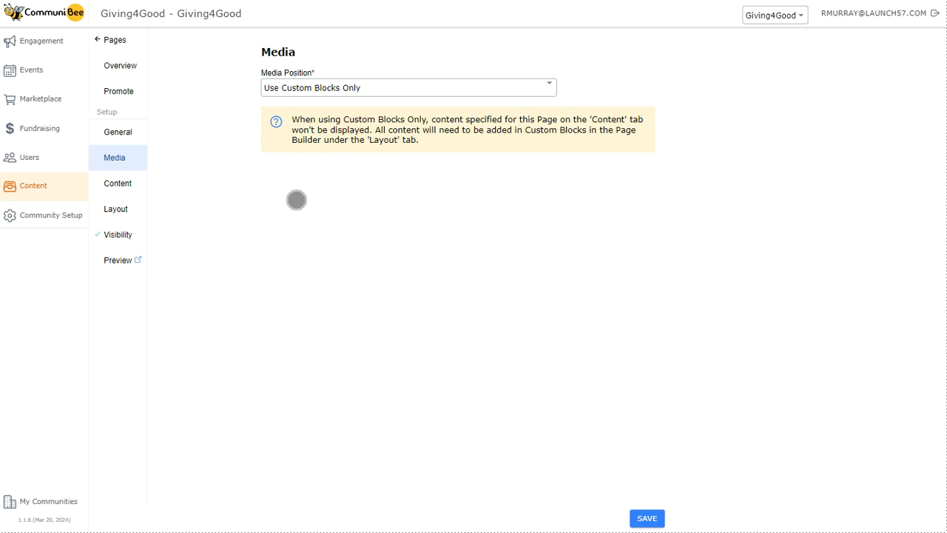
pyautogui.click(647, 518)
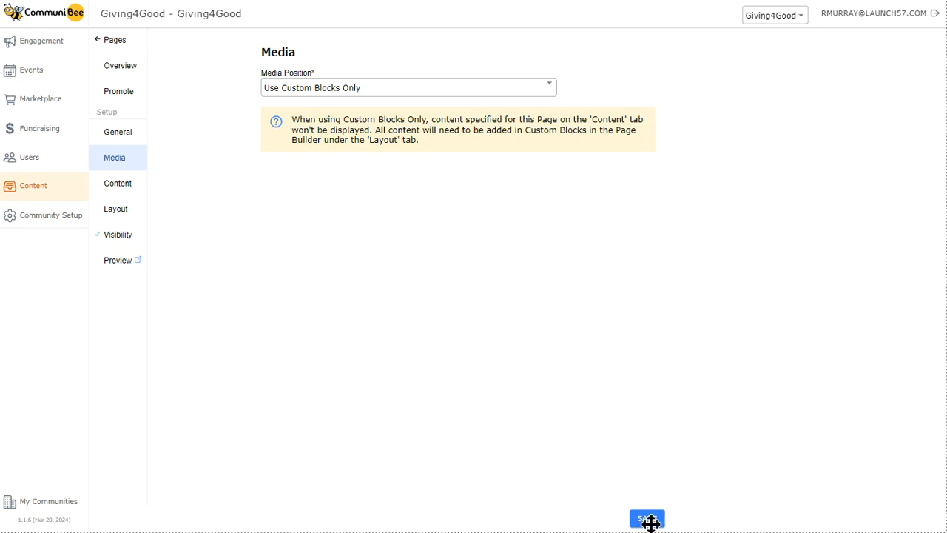
# In the page layout, examine the light-blue item tiles block's edit settings, general styling and deletion option, cancelling each without changes
pyautogui.click(139, 217)
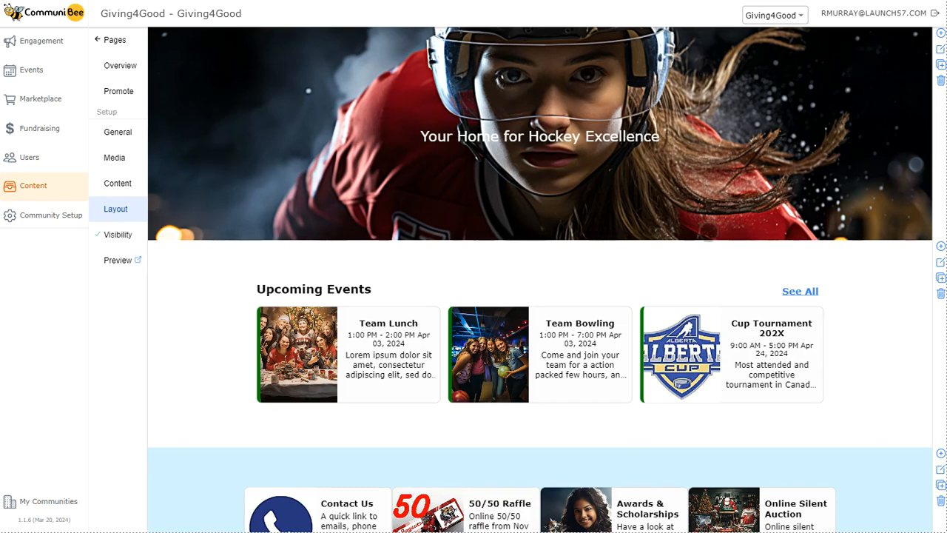
pyautogui.scroll(-1, 377, 256)
pyautogui.scroll(-1, 286, 320)
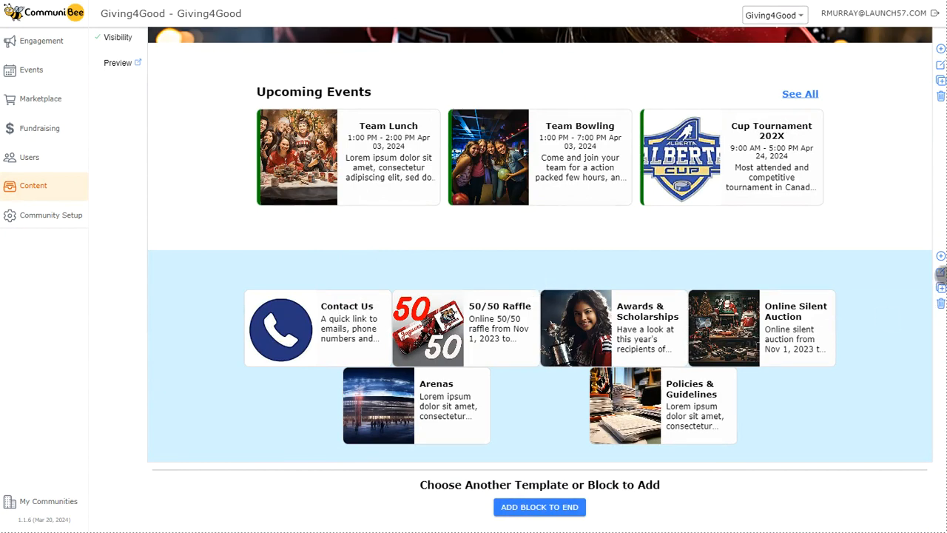
pyautogui.click(940, 272)
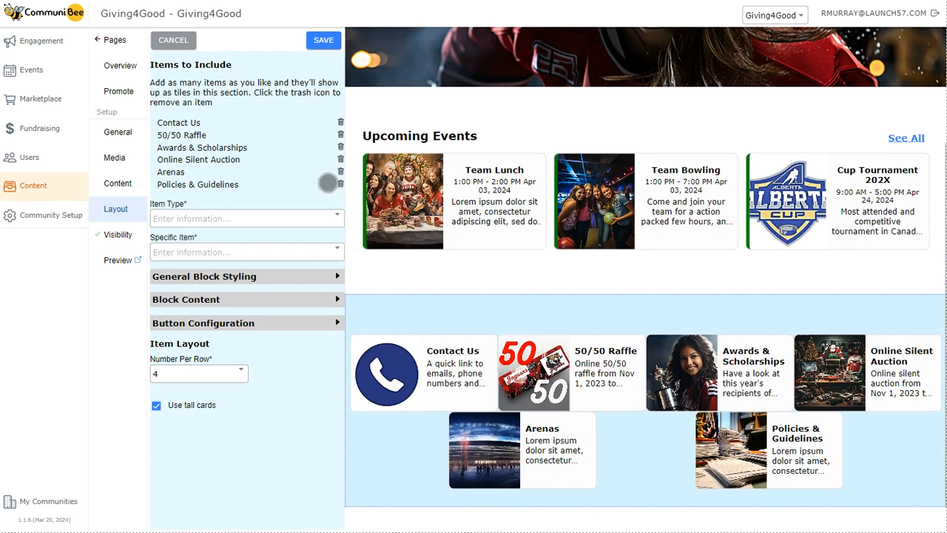
pyautogui.click(264, 277)
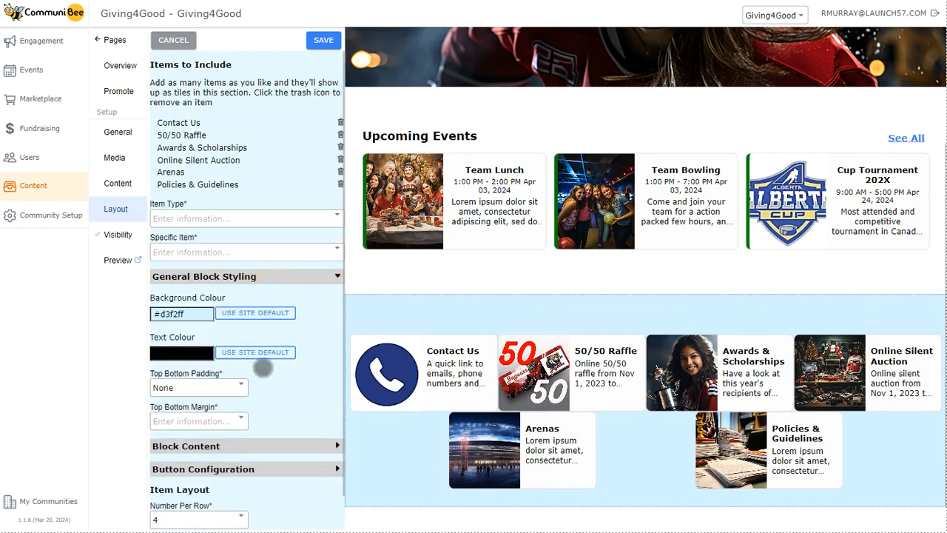
pyautogui.click(177, 41)
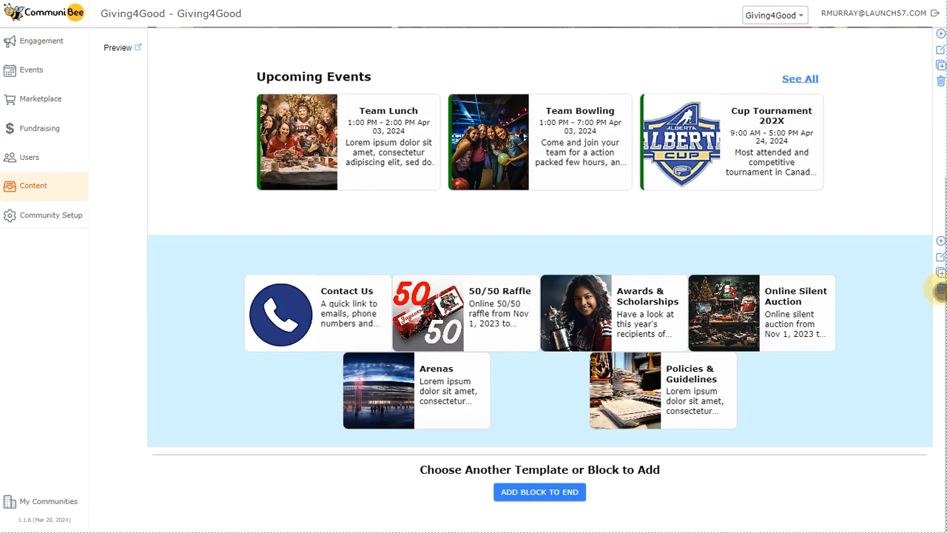
pyautogui.click(939, 289)
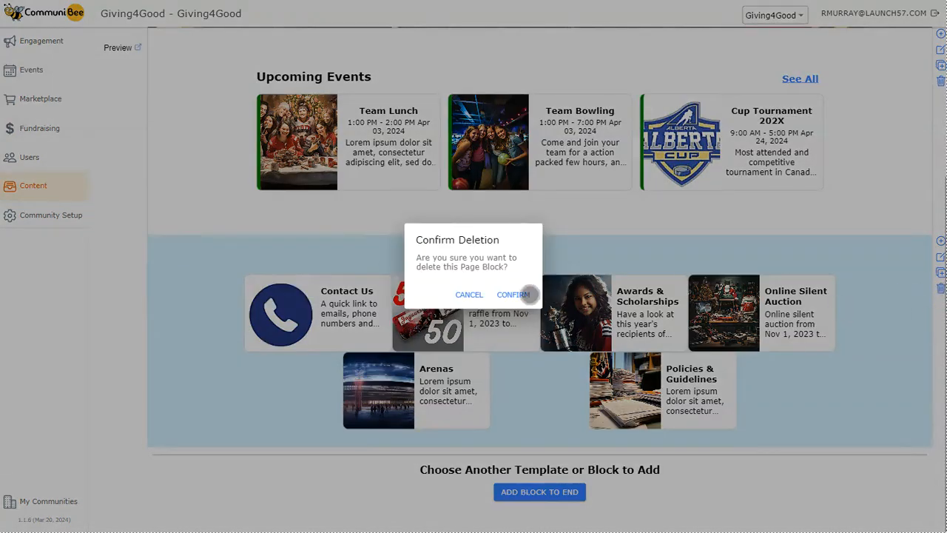
pyautogui.click(469, 294)
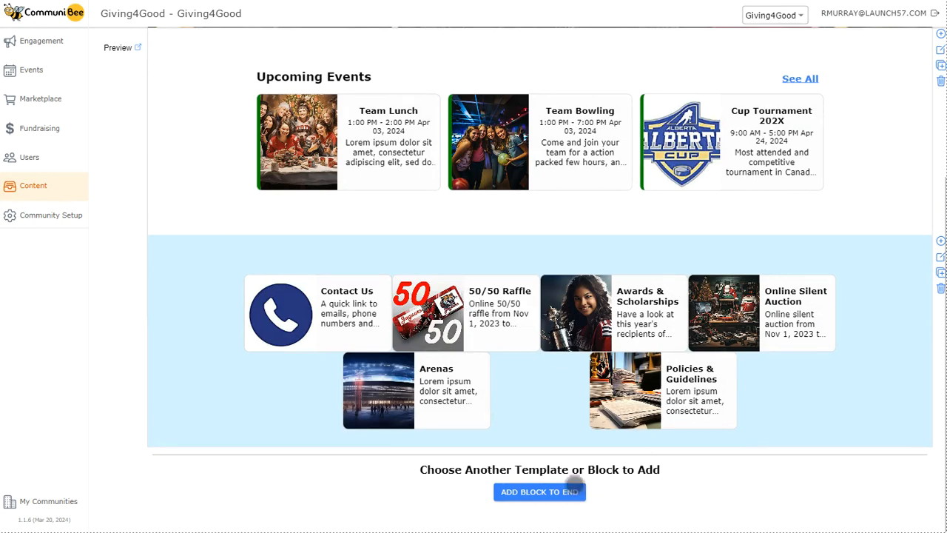
# Open the block selection for adding a block to the page's end and review the available individual page blocks
pyautogui.click(534, 492)
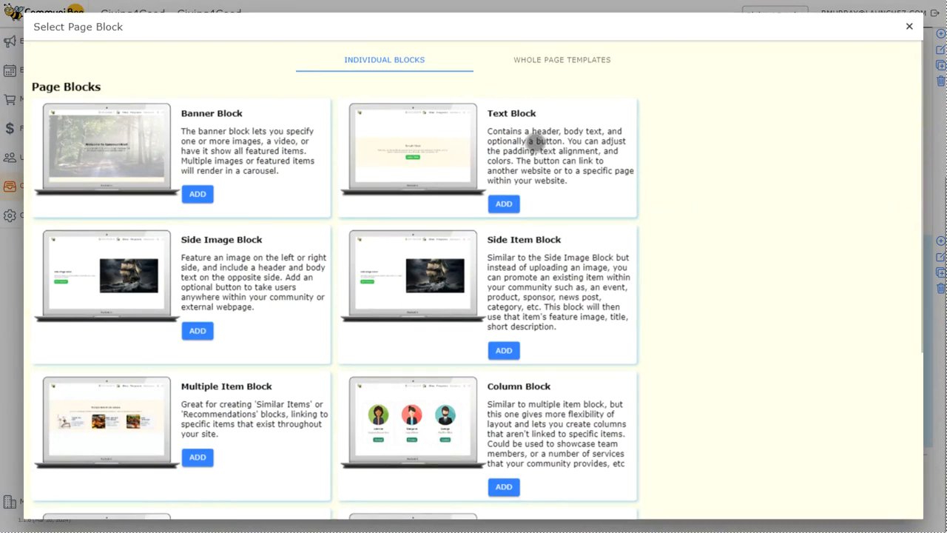
pyautogui.scroll(-2, 528, 154)
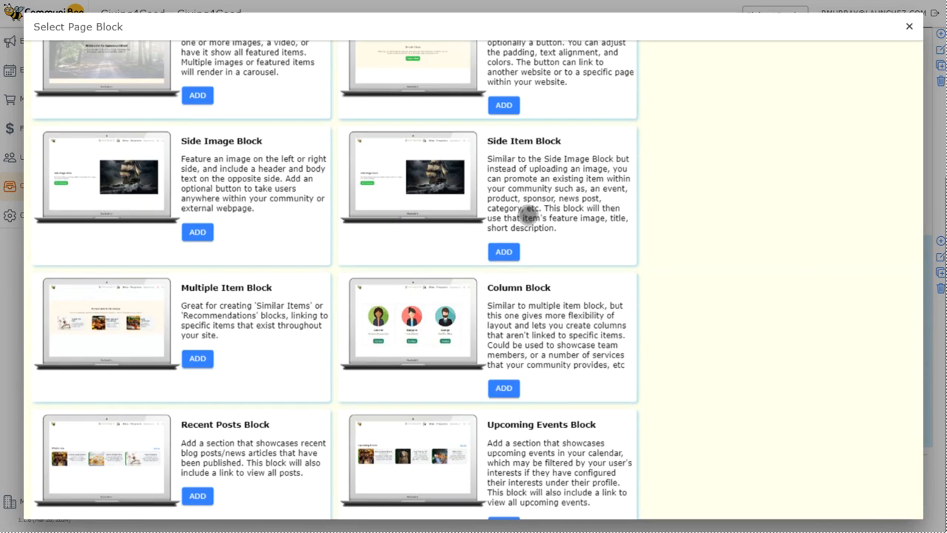
pyautogui.scroll(-3, 528, 215)
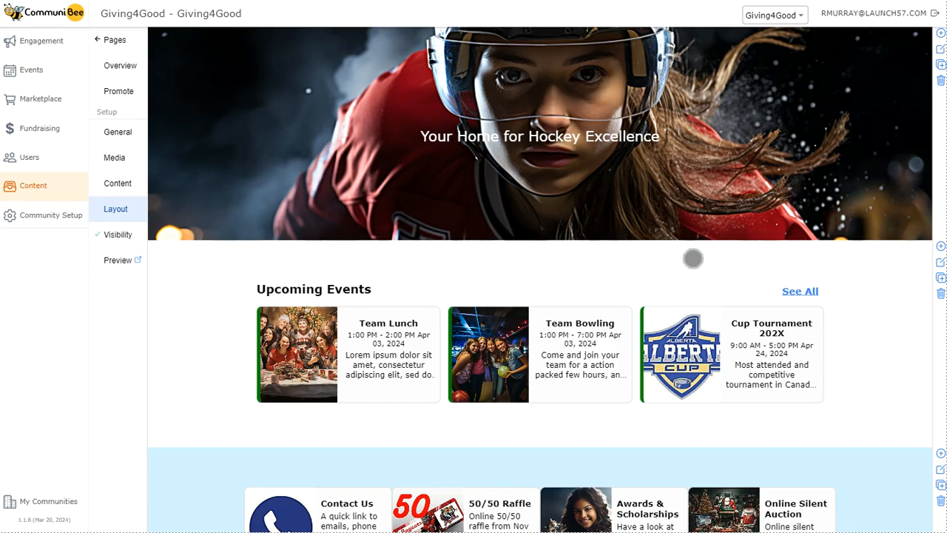
# Move the Upcoming Events block above the hockey banner, and return it to its place below the banner
pyautogui.moveTo(679, 274); pyautogui.dragTo(683, 87)
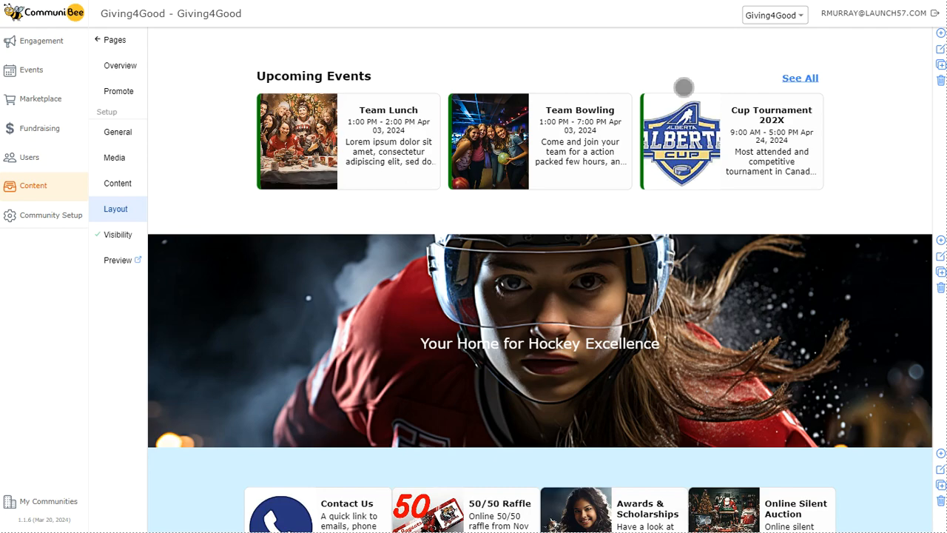
pyautogui.moveTo(679, 59); pyautogui.dragTo(668, 281)
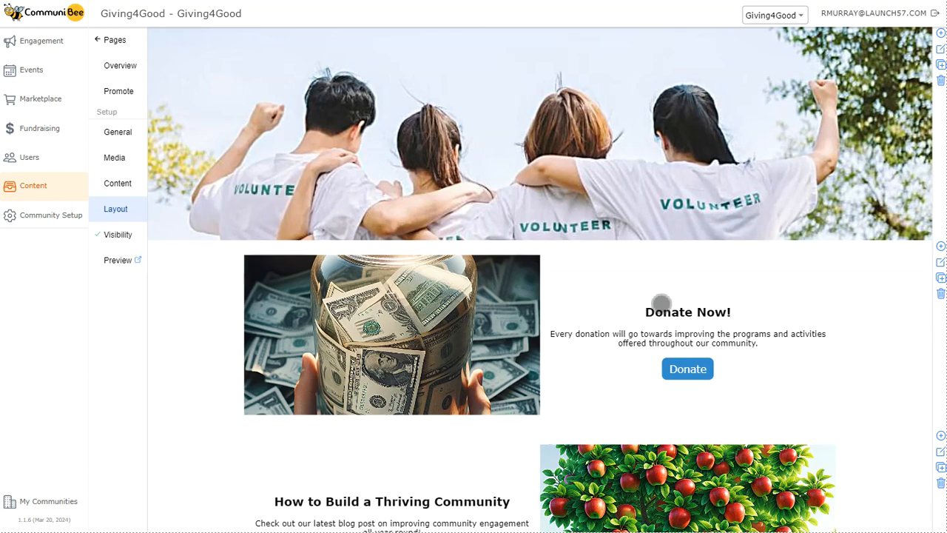
# Look over the donation and blog post blocks in the layout, and review the page's visibility status options, choosing Live
pyautogui.scroll(-1, 654, 296)
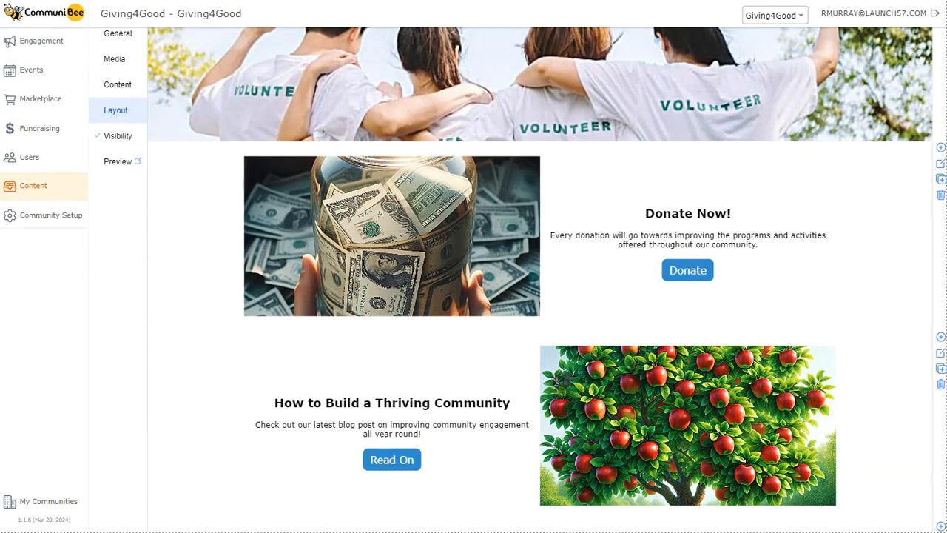
pyautogui.scroll(2, 560, 382)
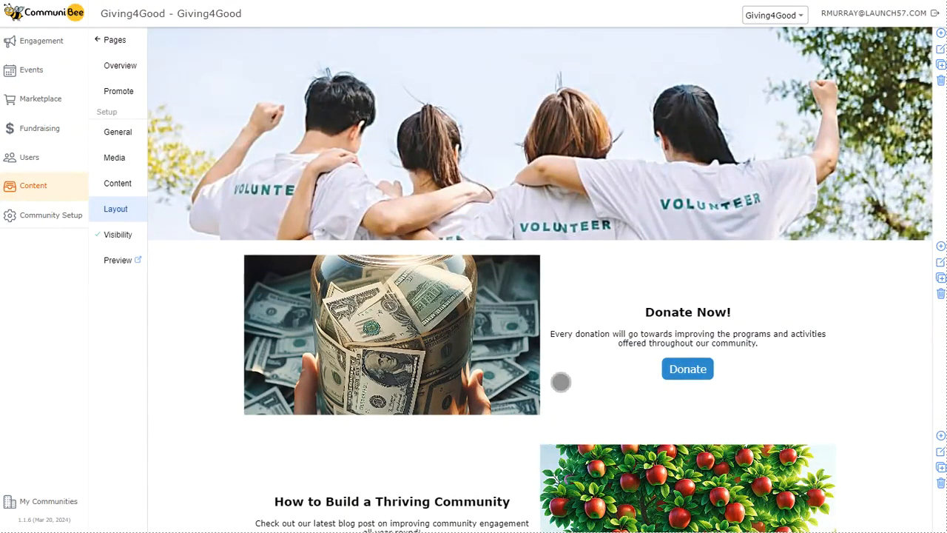
pyautogui.click(140, 237)
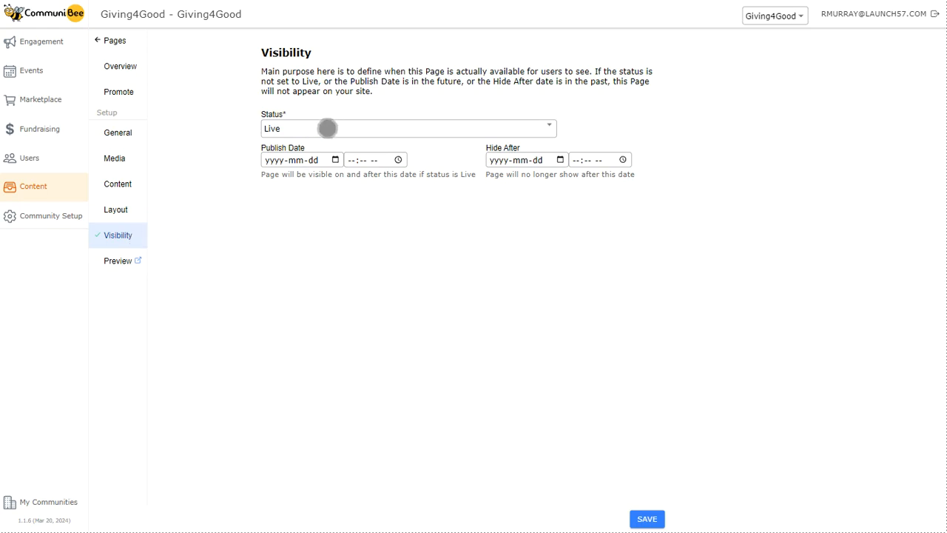
pyautogui.click(329, 129)
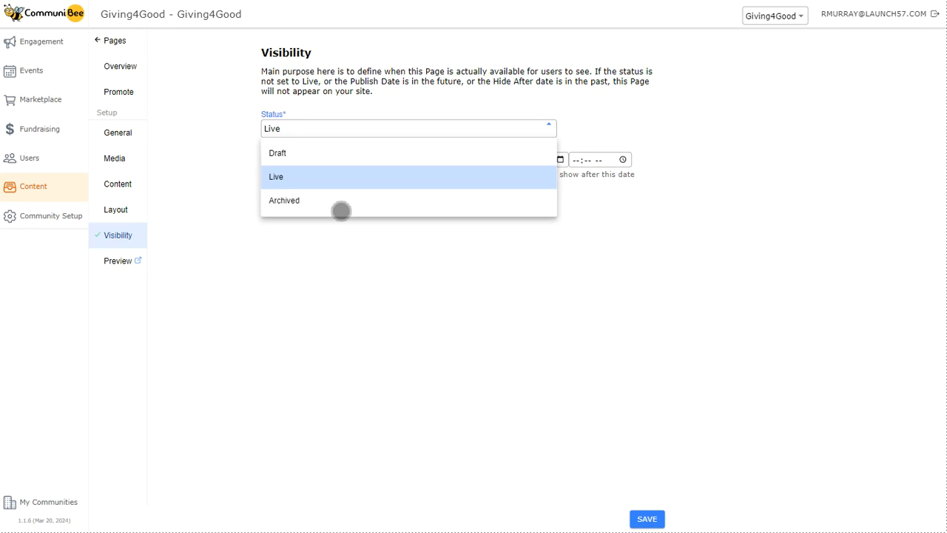
pyautogui.click(332, 187)
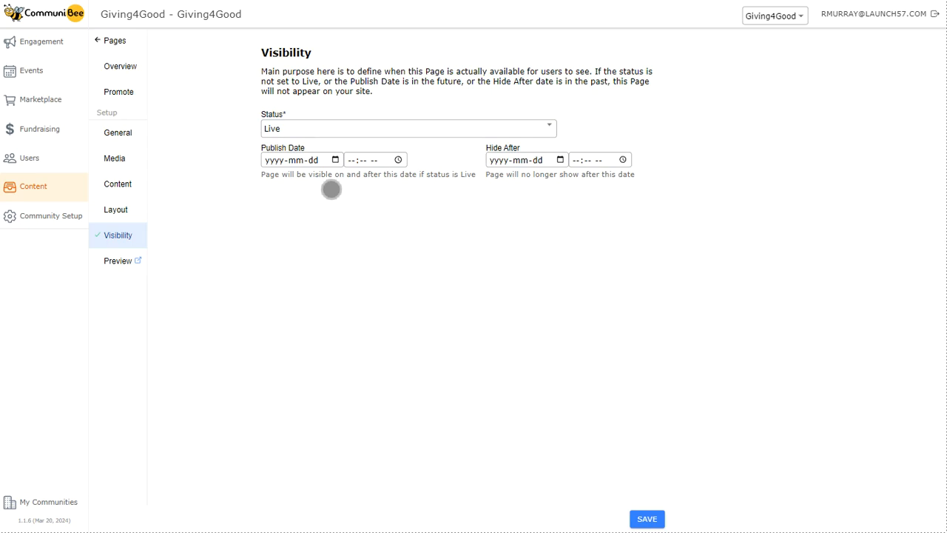